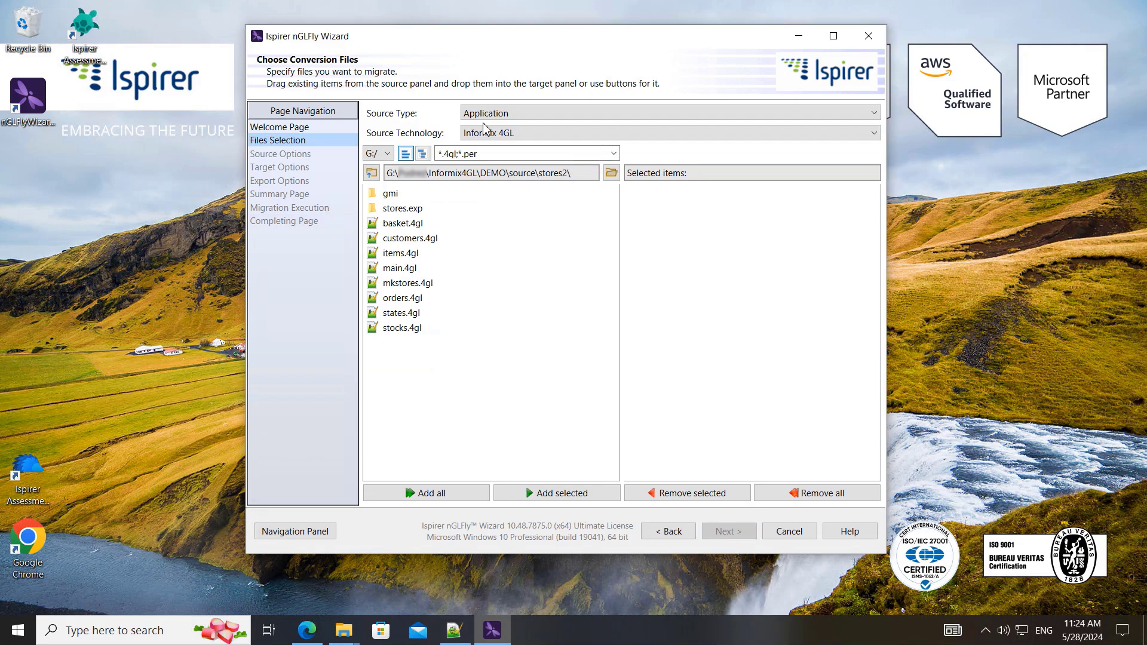
Set the source type to Application and the source technology to Informix 4GL
{"action": "left_click", "coordinate": [505, 114]}
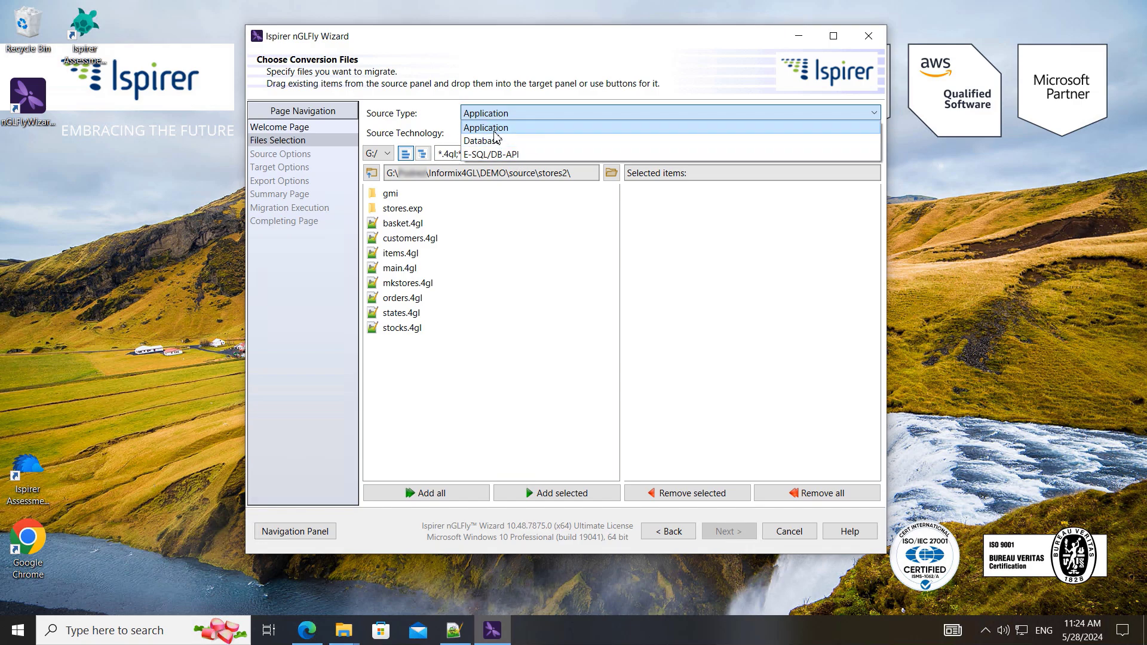
{"action": "left_click", "coordinate": [495, 128]}
{"action": "left_click", "coordinate": [496, 133]}
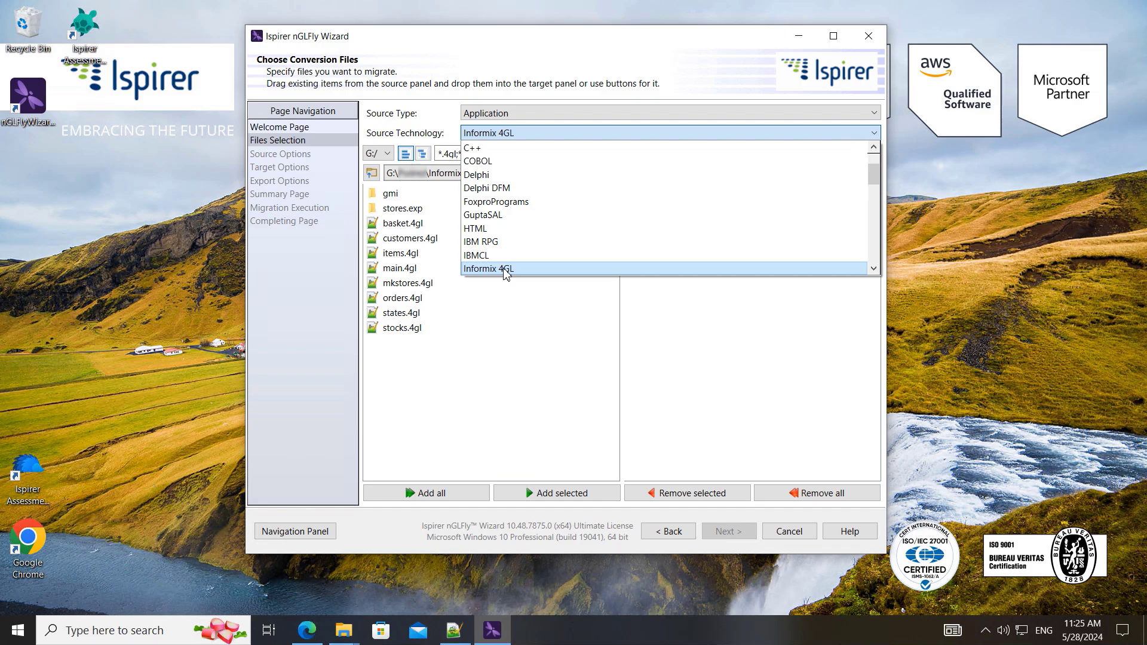
{"action": "left_click", "coordinate": [505, 273]}
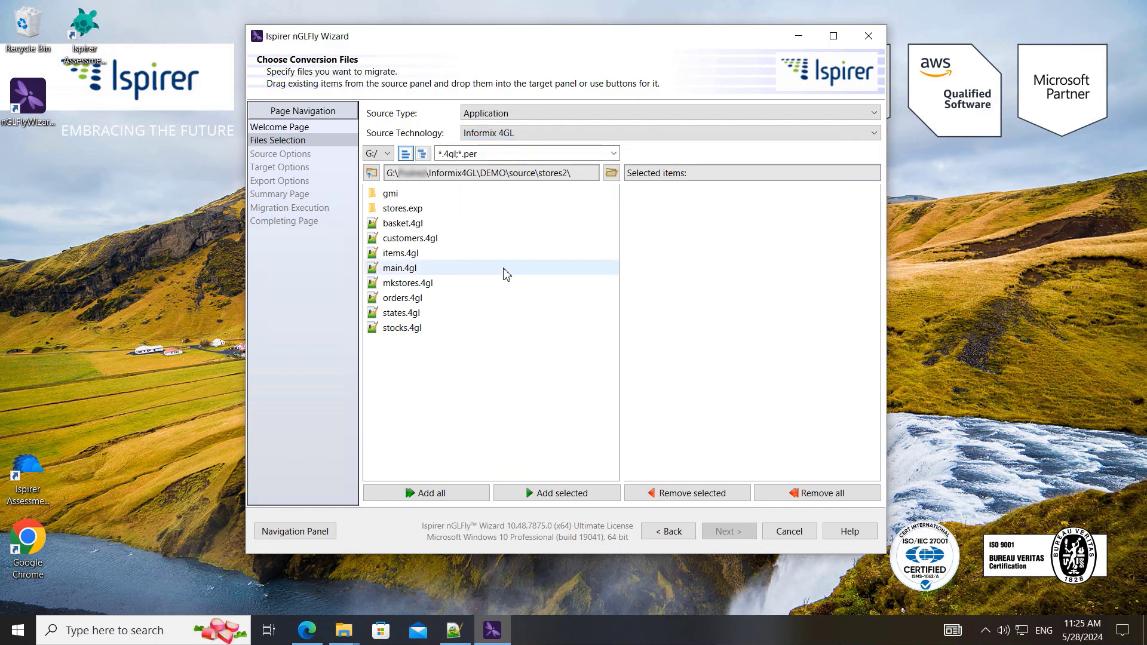
Add the .4gl files from basket.4gl through stocks.4gl to the conversion list and proceed to the source options
{"action": "left_click", "coordinate": [467, 226]}
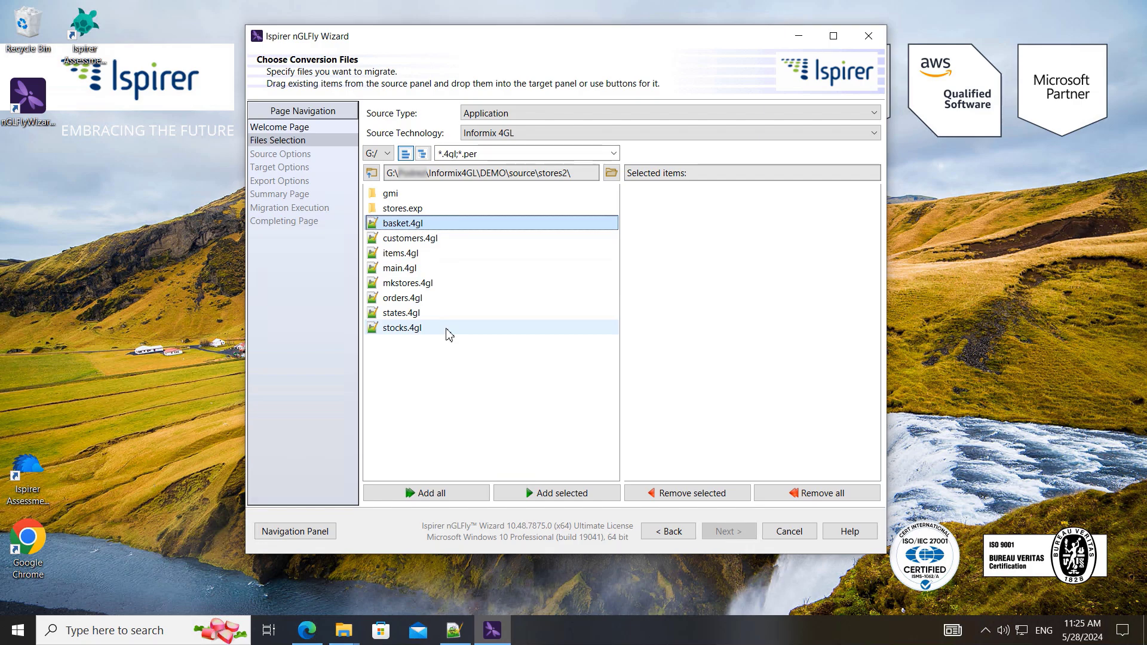
{"action": "left_click", "coordinate": [449, 330], "text": "shift"}
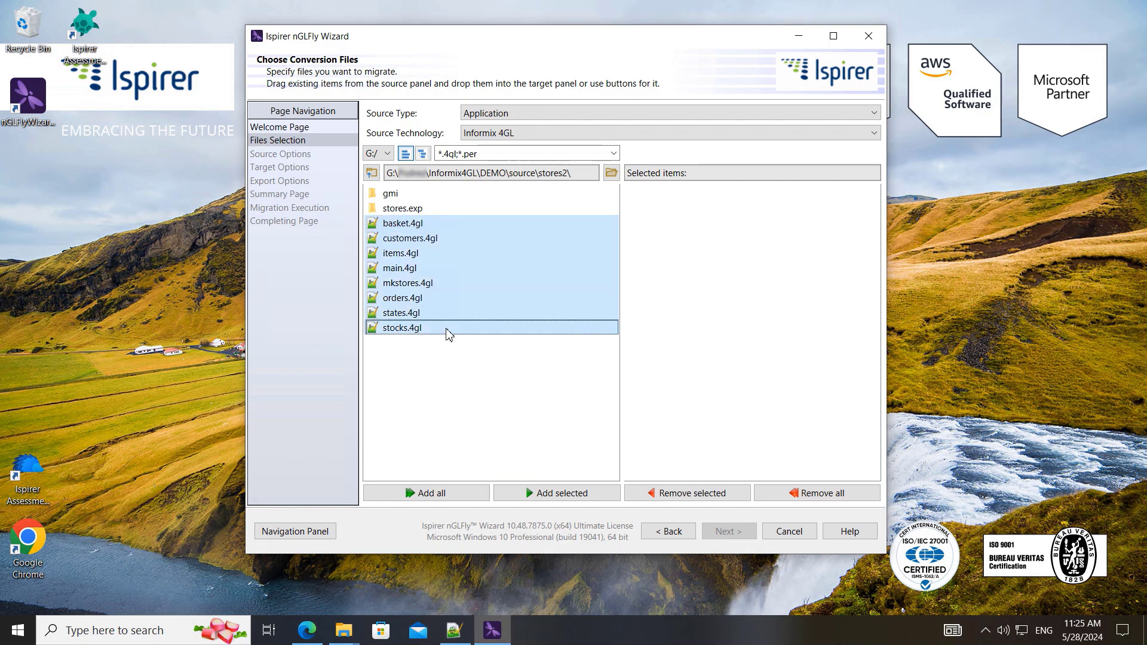
{"action": "left_click", "coordinate": [562, 493]}
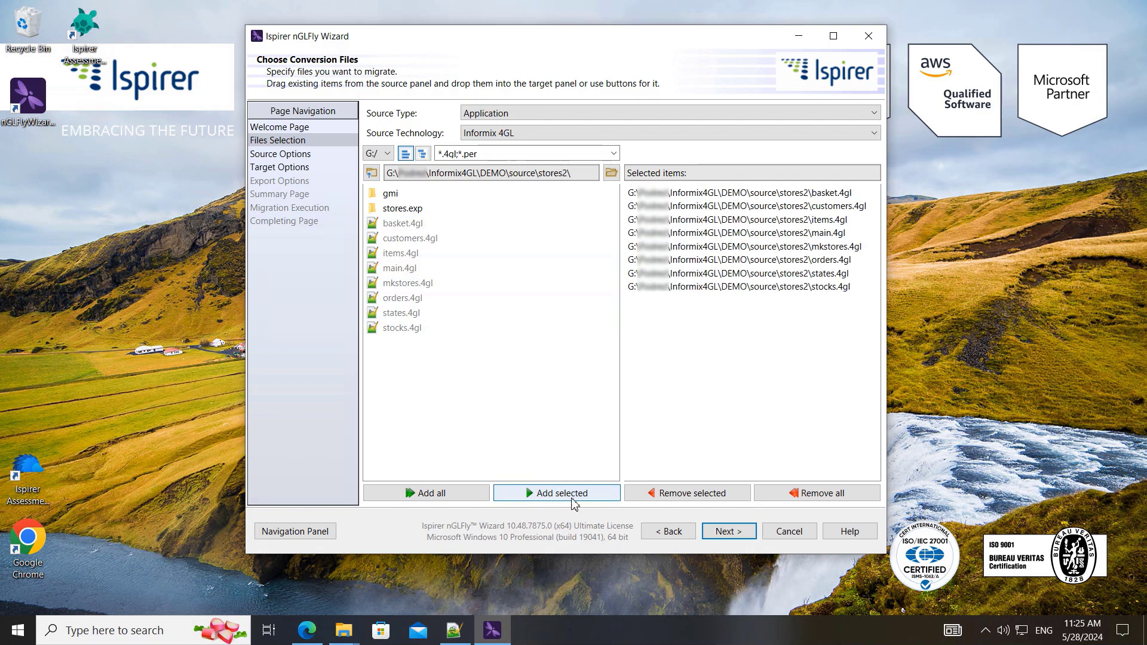
{"action": "left_click", "coordinate": [741, 531]}
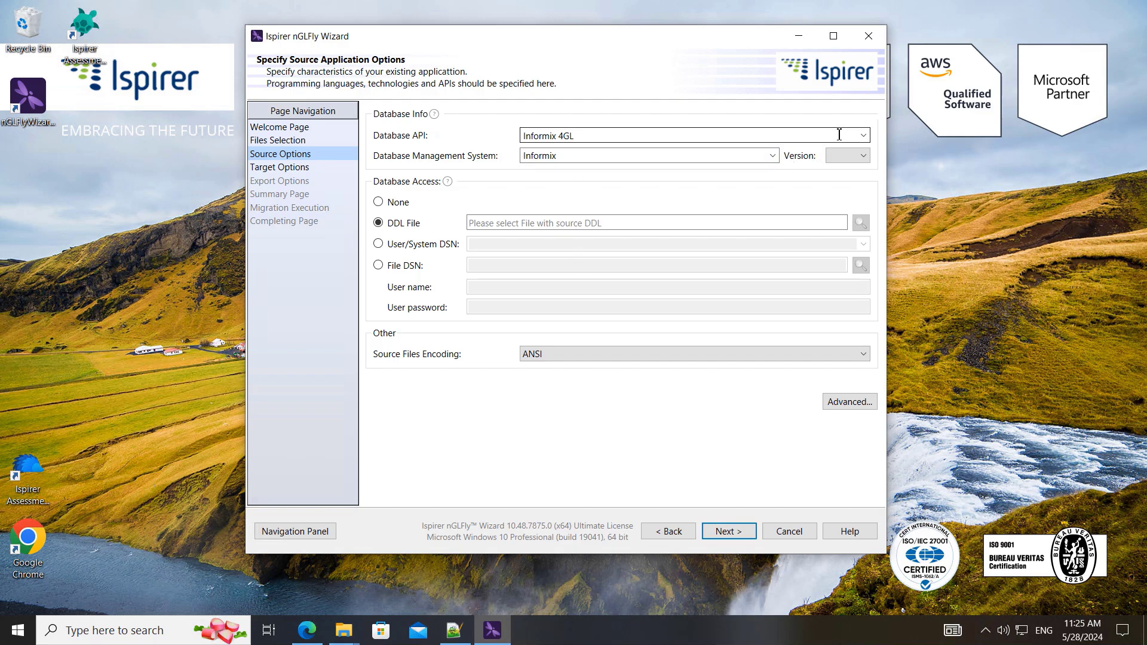
Choose Informix 4GL as the source database API and Informix as the source database management system, and proceed to the target options
{"action": "left_click", "coordinate": [863, 135]}
{"action": "left_click", "coordinate": [580, 152]}
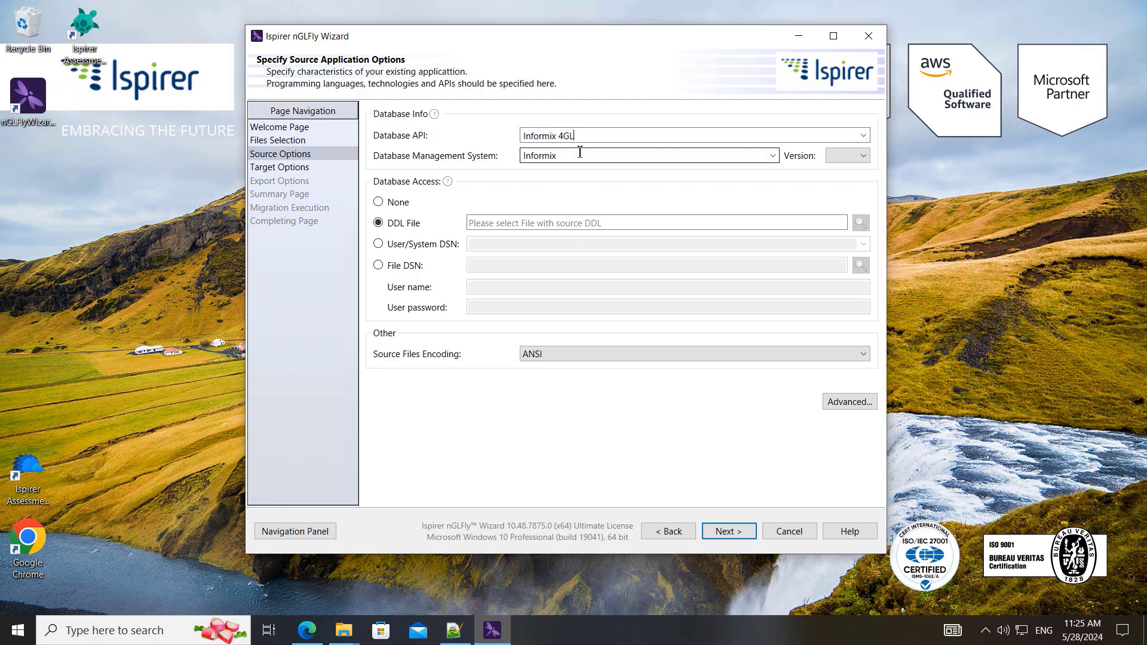
{"action": "left_click", "coordinate": [772, 156]}
{"action": "left_click", "coordinate": [550, 212]}
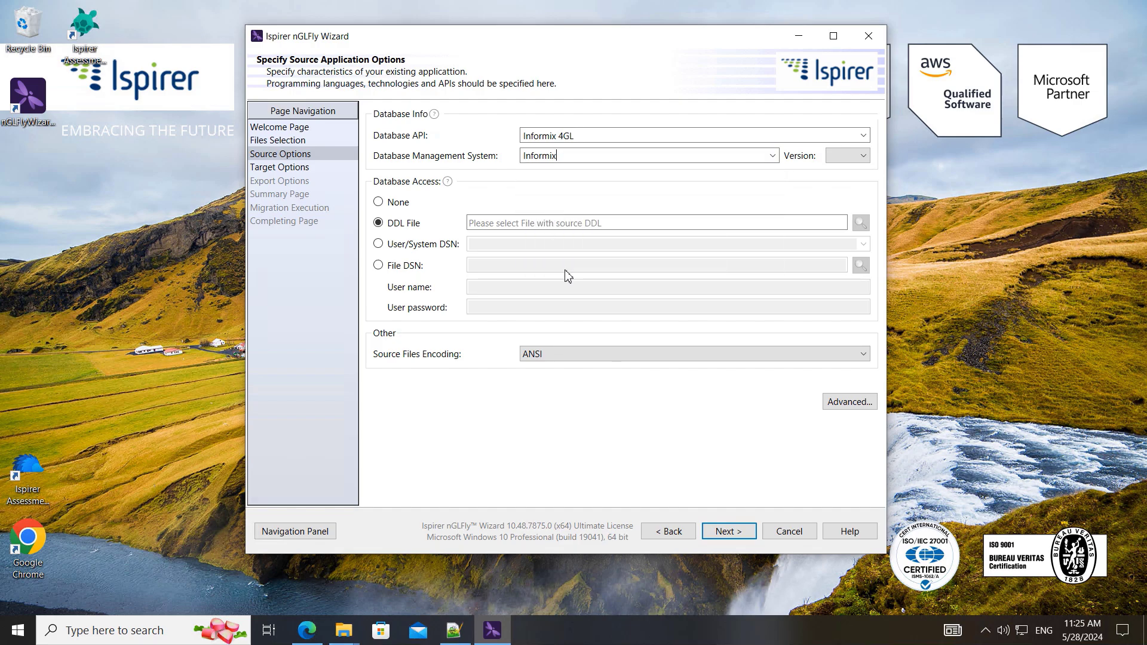
{"action": "left_click", "coordinate": [745, 533]}
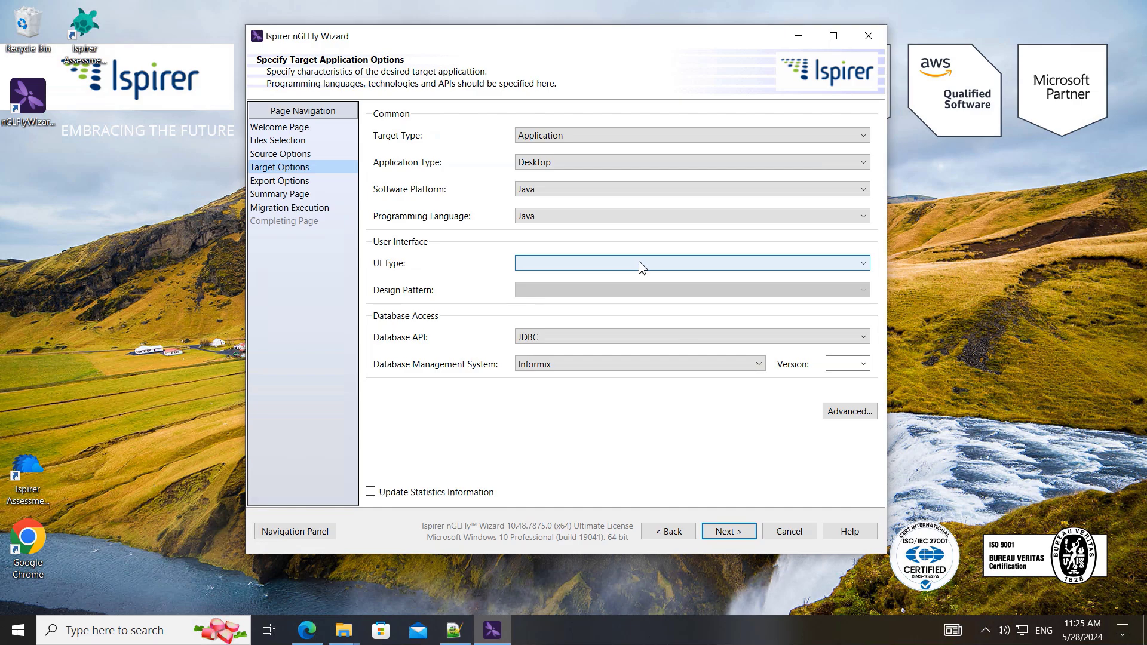
Set the target type to Application, the application type to Desktop, and both the software platform and programming language to Java
{"action": "left_click", "coordinate": [558, 138]}
{"action": "left_click", "coordinate": [560, 157]}
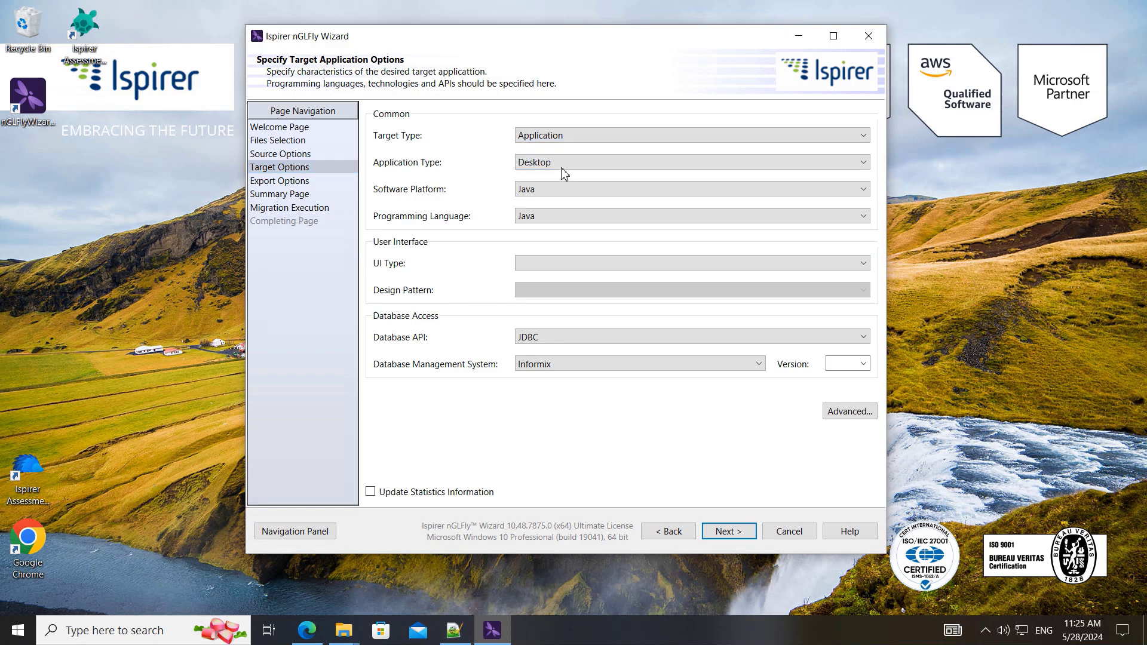
{"action": "left_click", "coordinate": [561, 166]}
{"action": "left_click", "coordinate": [561, 192]}
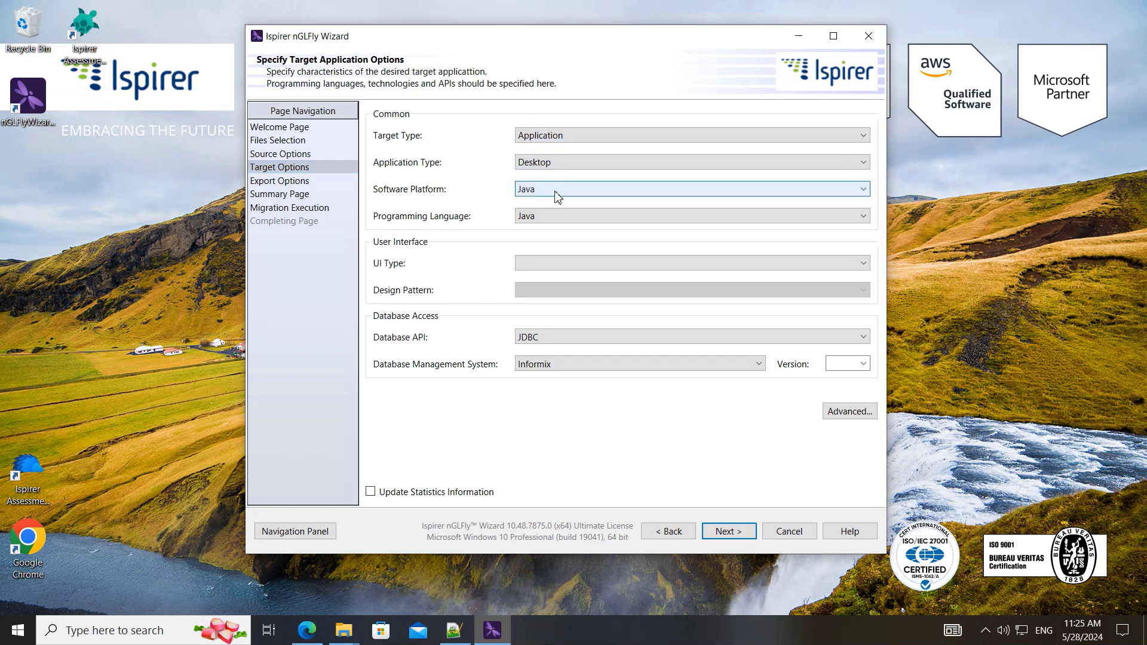
{"action": "left_click", "coordinate": [557, 190]}
{"action": "left_click", "coordinate": [548, 232]}
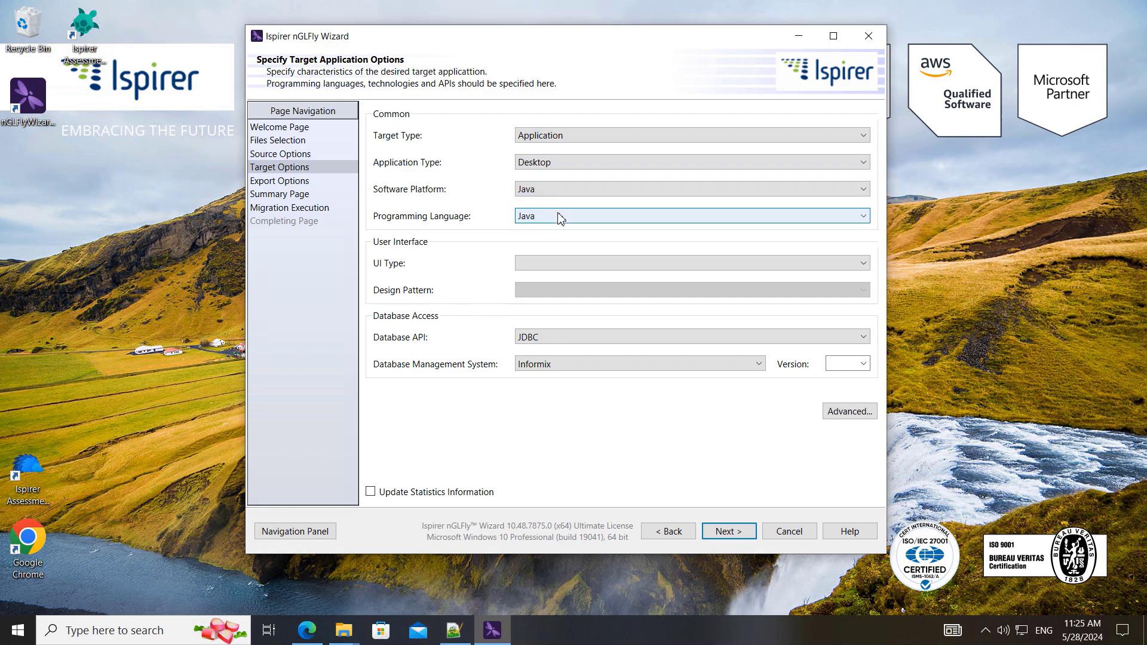
{"action": "left_click", "coordinate": [558, 217]}
{"action": "left_click", "coordinate": [548, 236]}
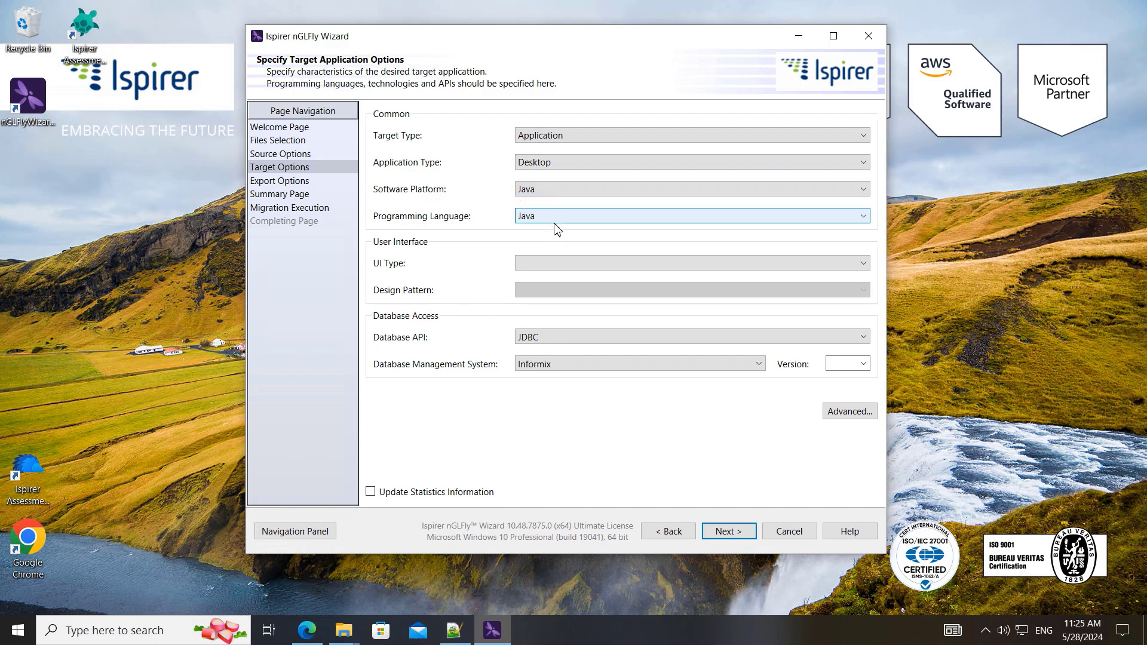
Set the target UI type to Swing, the database API to JDBC and the database to Informix, and proceed to the export options
{"action": "left_click", "coordinate": [554, 263]}
{"action": "left_click", "coordinate": [561, 291]}
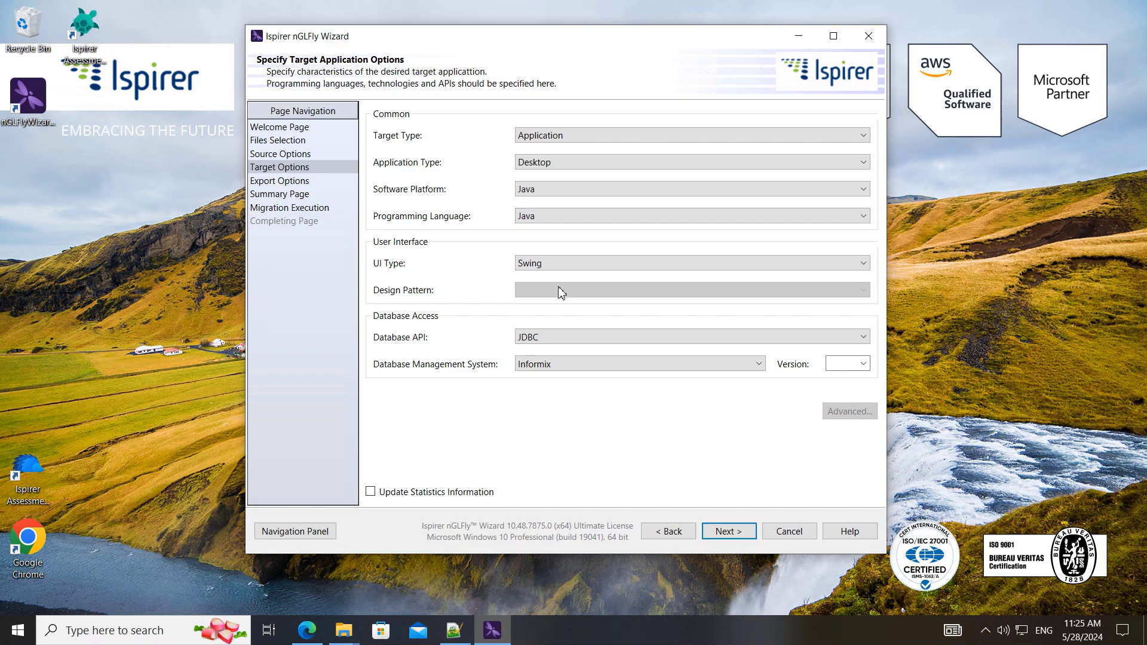
{"action": "left_click", "coordinate": [568, 338]}
{"action": "left_click", "coordinate": [566, 354]}
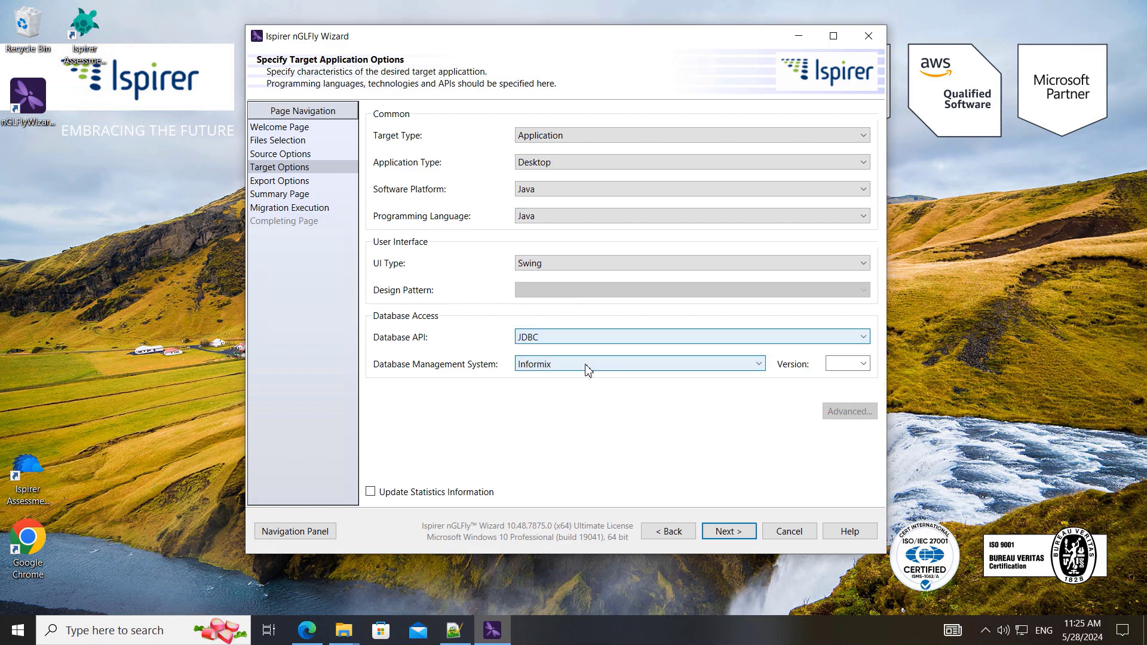
{"action": "left_click", "coordinate": [584, 364]}
{"action": "left_click", "coordinate": [562, 501]}
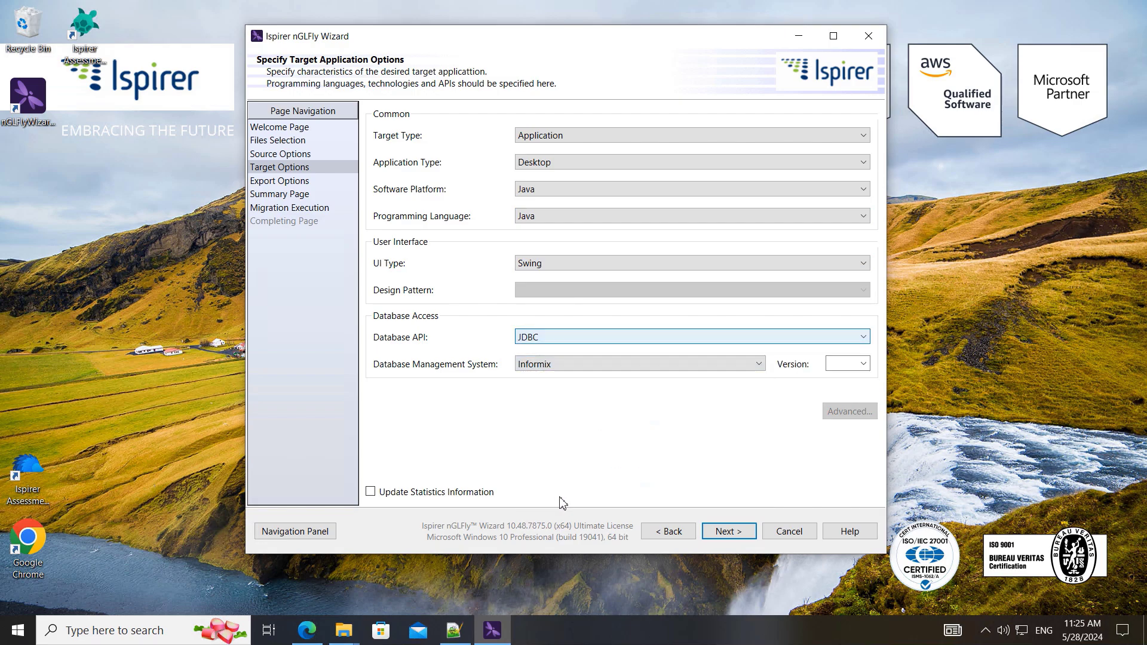
{"action": "left_click", "coordinate": [728, 532]}
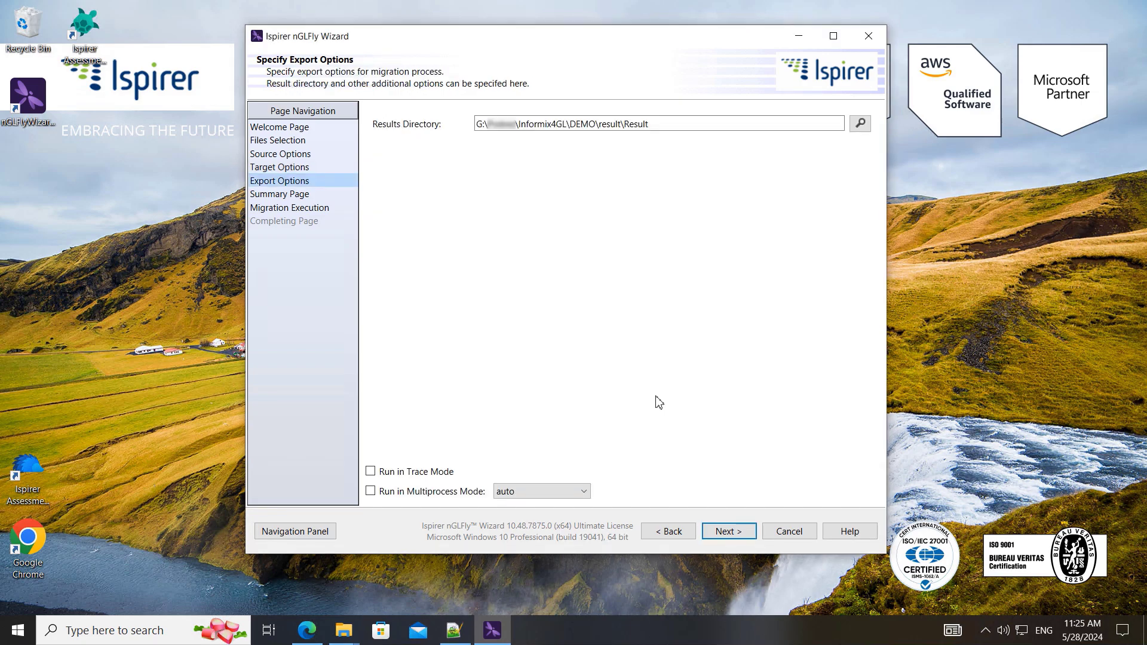
Keep the preset results directory in the export options and proceed to the summary
{"action": "left_click", "coordinate": [680, 118]}
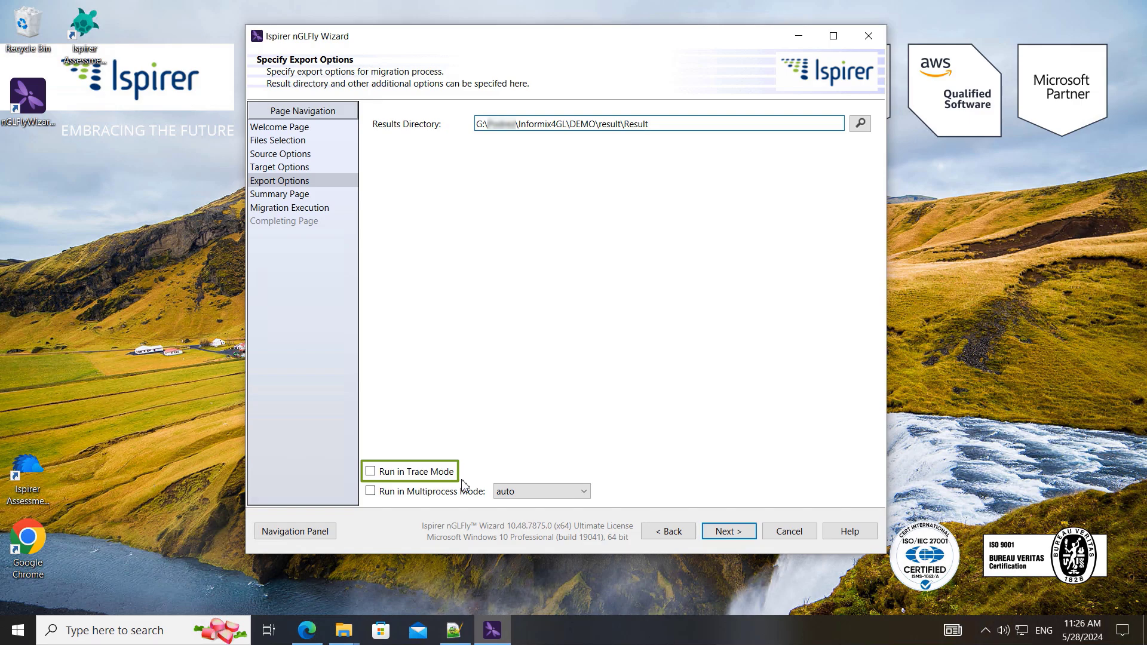
{"action": "left_click", "coordinate": [731, 534]}
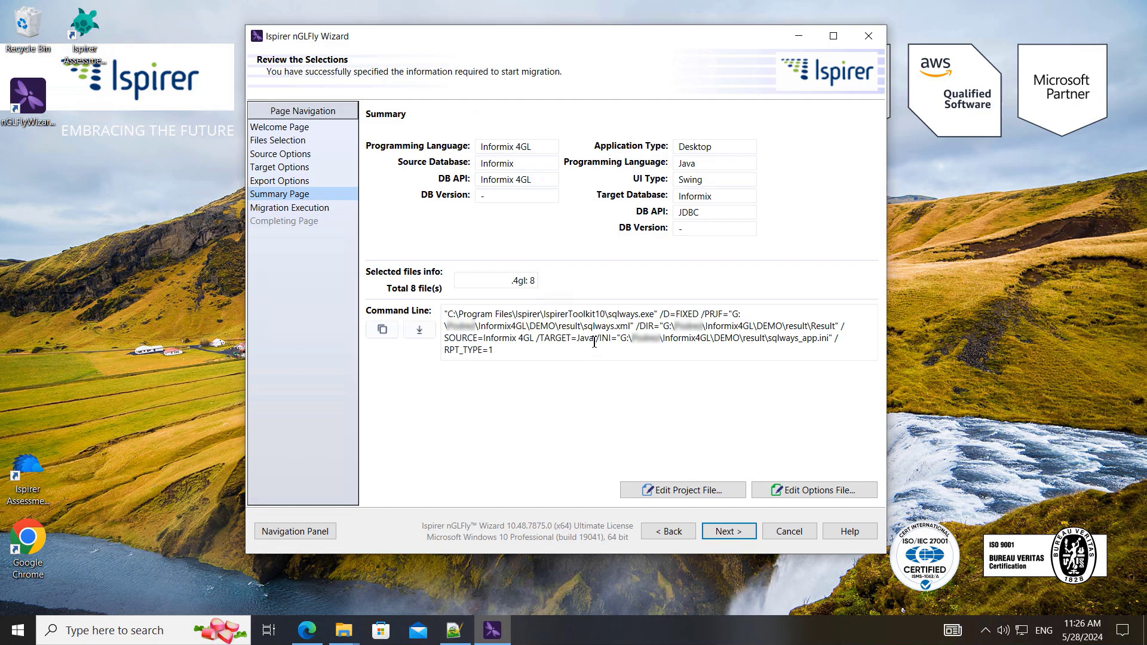
Open the project's options file sqlways_app.ini, review its source and target settings, and close it
{"action": "left_click", "coordinate": [847, 496]}
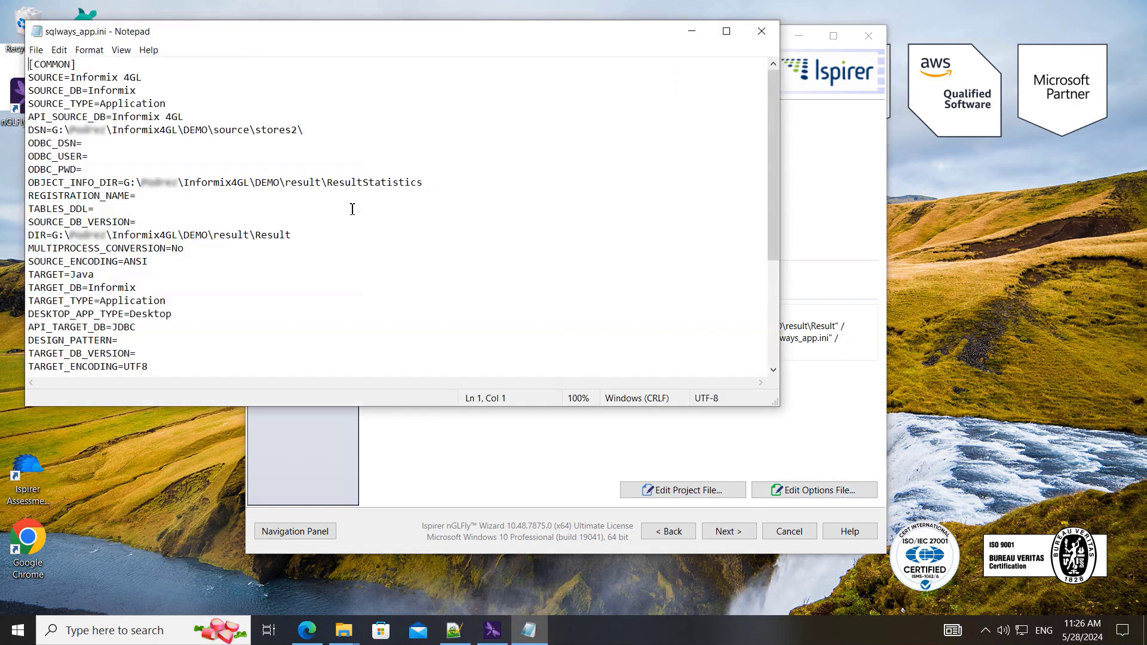
{"action": "scroll", "coordinate": [352, 209], "scroll_direction": "down", "scroll_amount": 2}
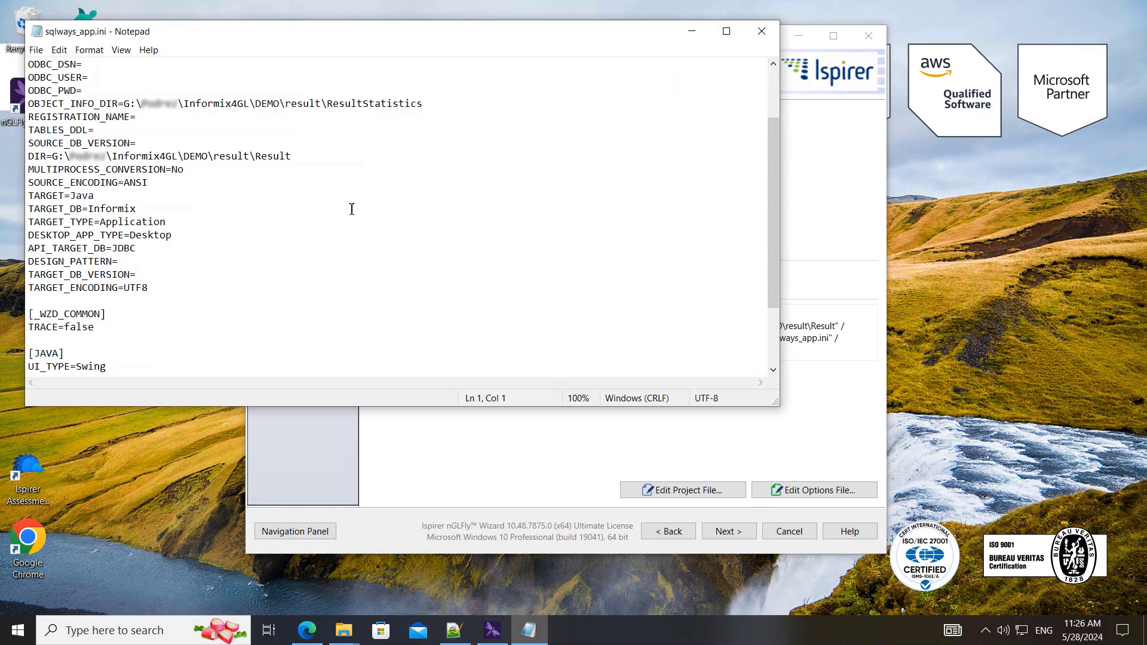
{"action": "scroll", "coordinate": [352, 209], "scroll_direction": "down", "scroll_amount": 2}
{"action": "scroll", "coordinate": [352, 209], "scroll_direction": "up", "scroll_amount": 5}
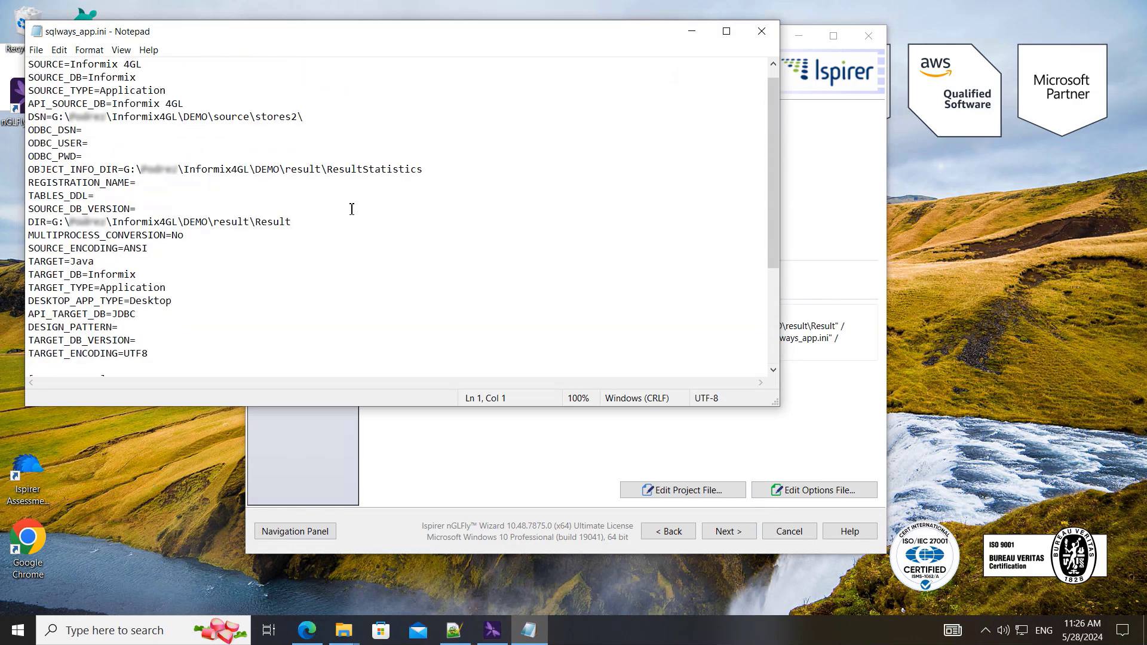
{"action": "left_click", "coordinate": [762, 30]}
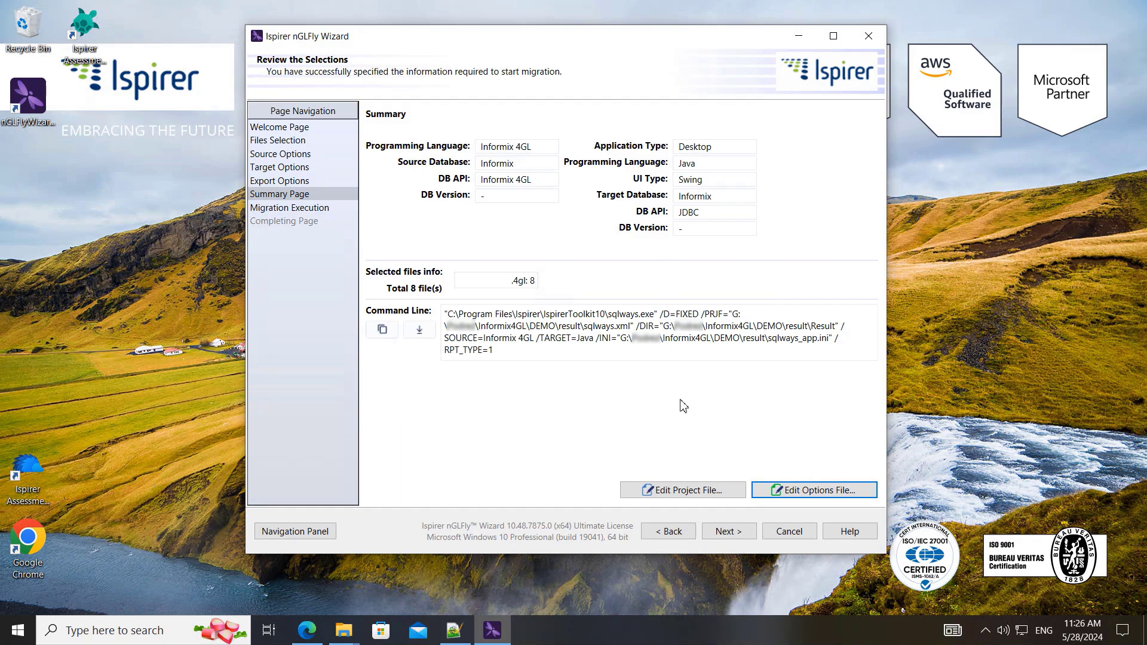
Proceed to migration execution and start converting the selected files
{"action": "left_click", "coordinate": [726, 531]}
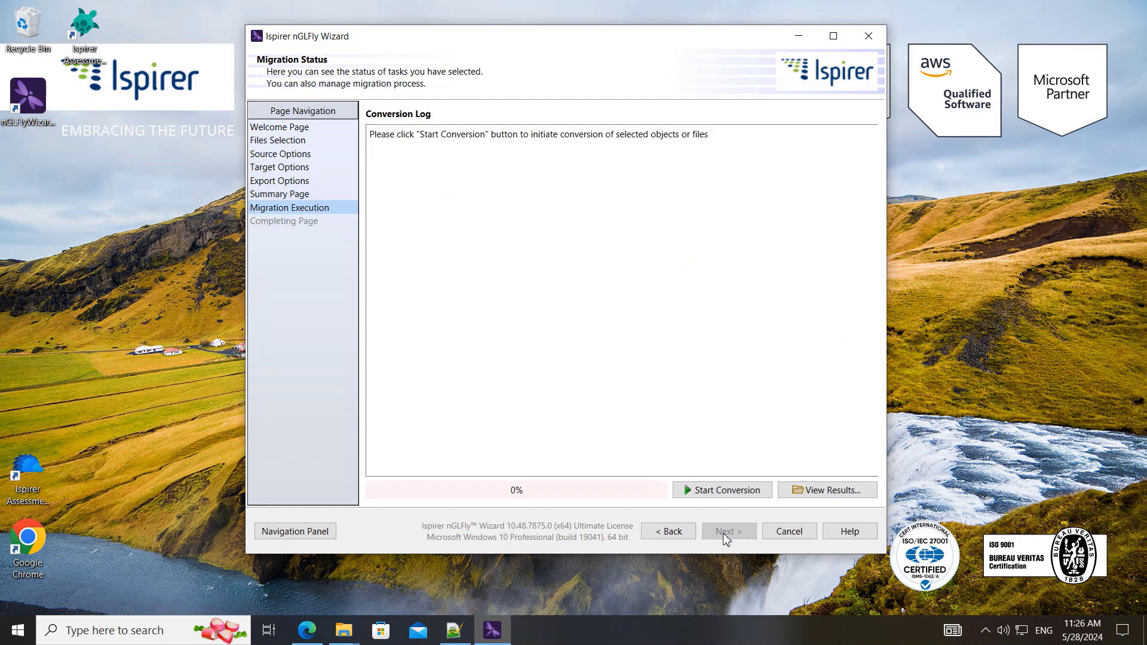
{"action": "left_click", "coordinate": [714, 495]}
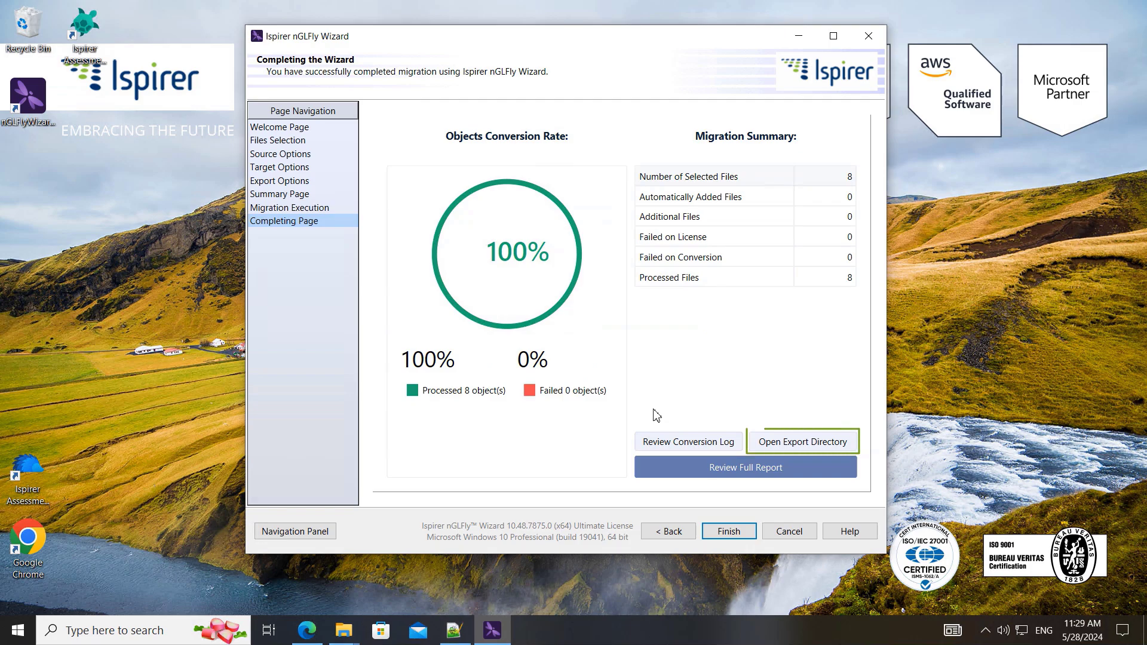
Go back to the migration status page and open sqlways.log from the results folder
{"action": "left_click", "coordinate": [670, 531]}
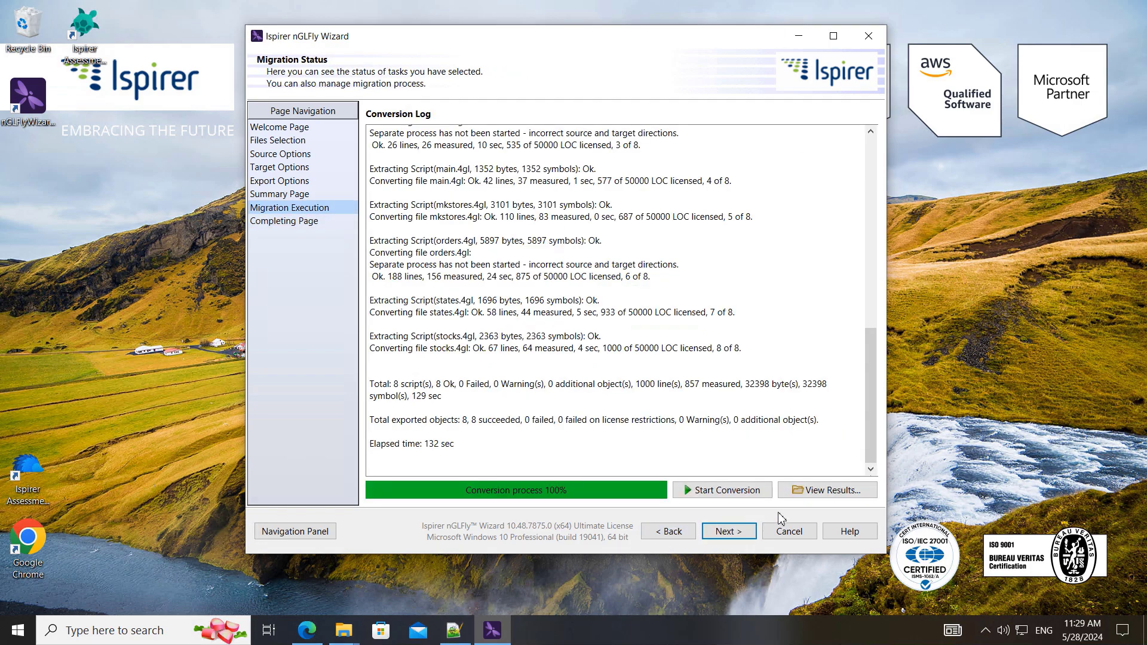
{"action": "left_click", "coordinate": [810, 492]}
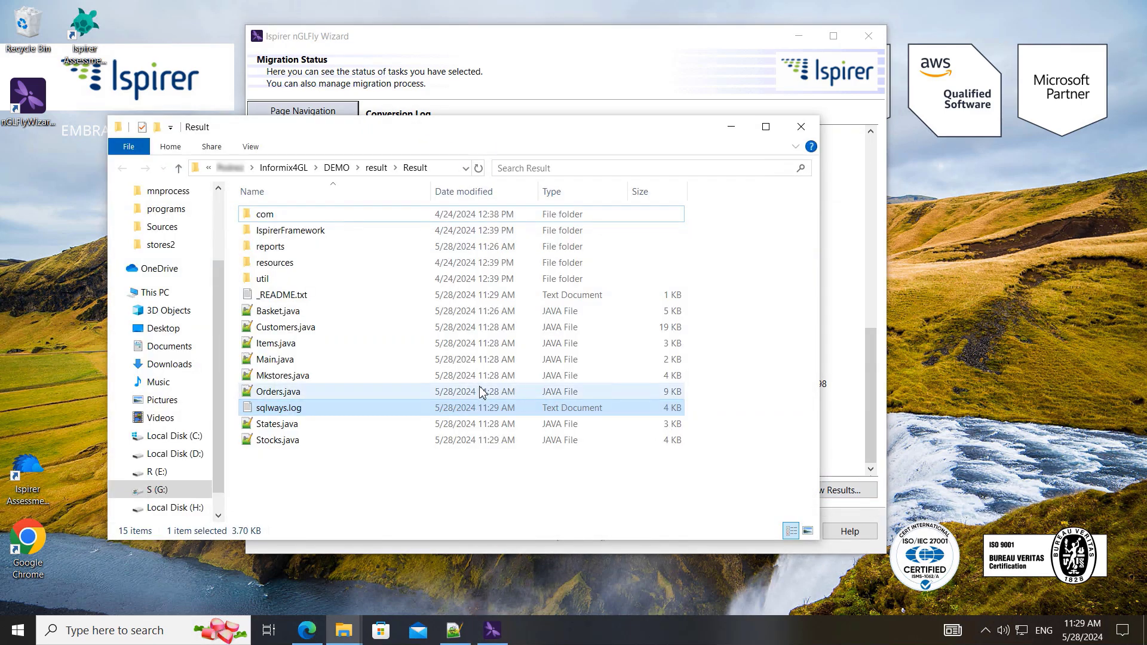
{"action": "double_click", "coordinate": [291, 408]}
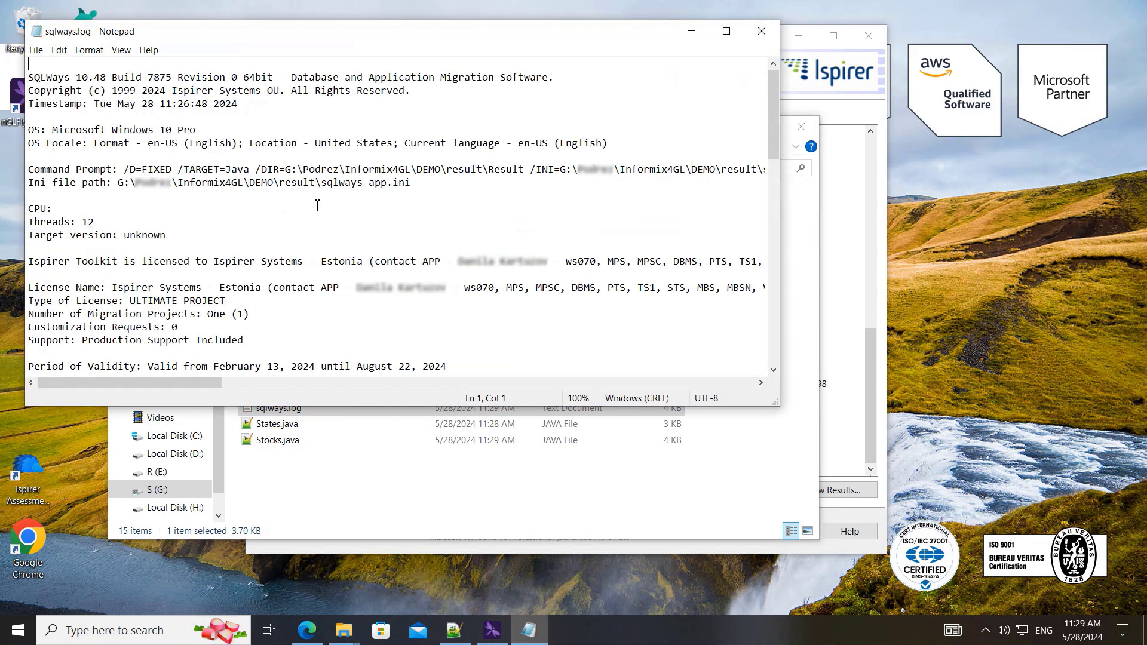
Examine the per-file conversion entries in sqlways.log, close the log, and minimize the results folder
{"action": "scroll", "coordinate": [316, 198], "scroll_direction": "down", "scroll_amount": 1}
{"action": "scroll", "coordinate": [317, 198], "scroll_direction": "down", "scroll_amount": 1}
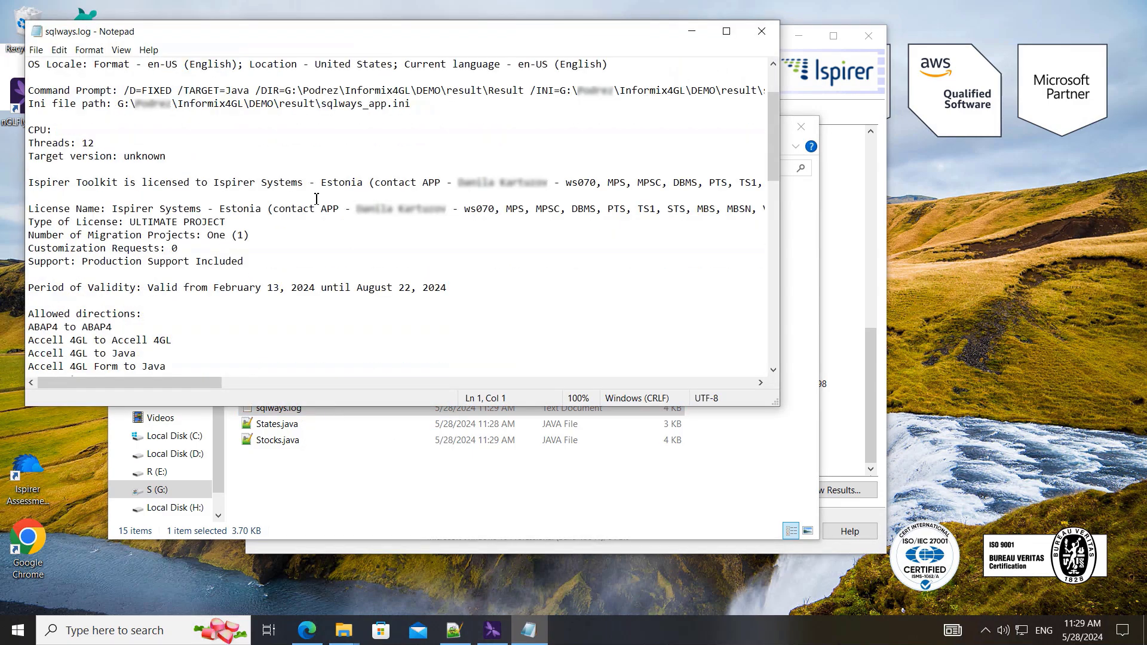
{"action": "scroll", "coordinate": [317, 199], "scroll_direction": "down", "scroll_amount": 1}
{"action": "scroll", "coordinate": [317, 198], "scroll_direction": "down", "scroll_amount": 1}
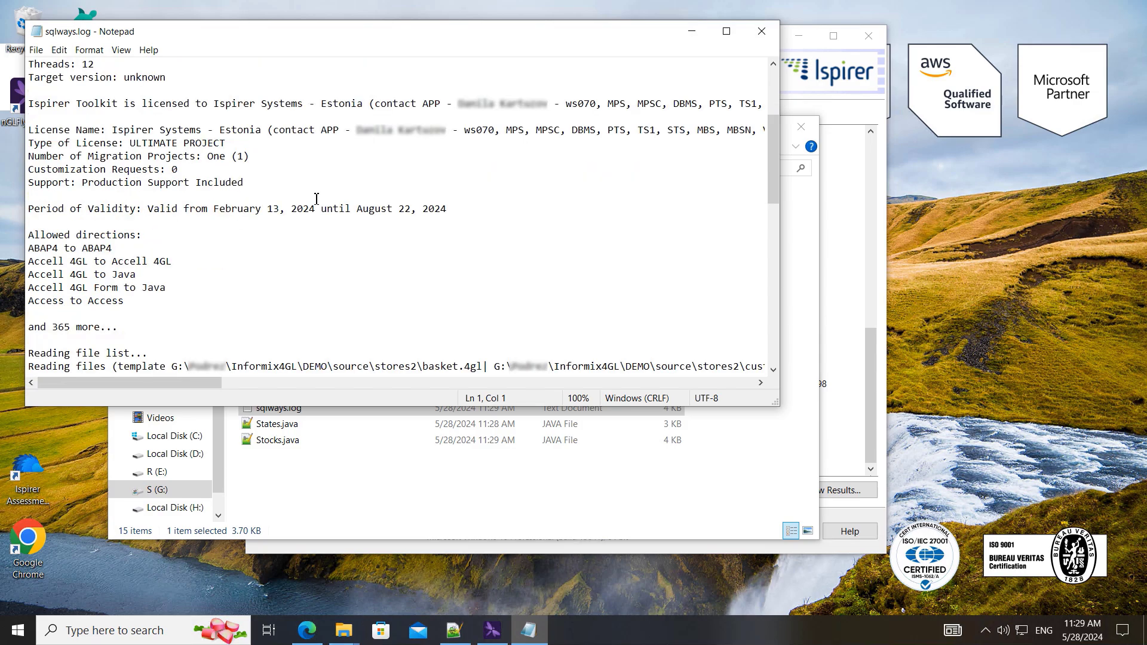
{"action": "scroll", "coordinate": [316, 199], "scroll_direction": "down", "scroll_amount": 1}
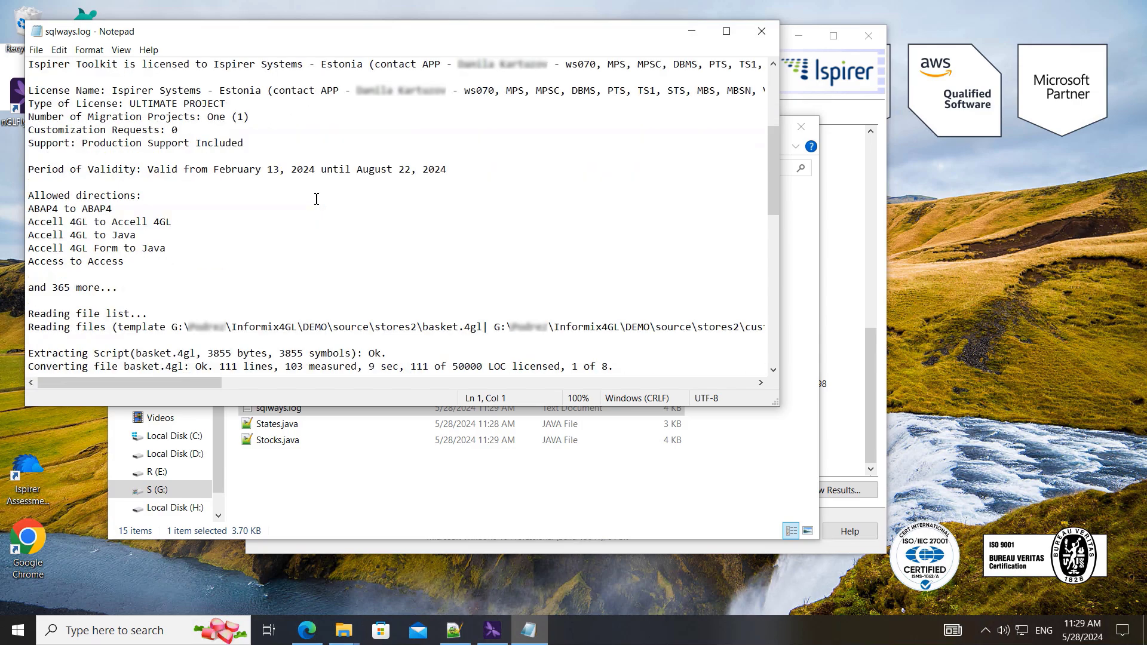
{"action": "scroll", "coordinate": [317, 198], "scroll_direction": "down", "scroll_amount": 5}
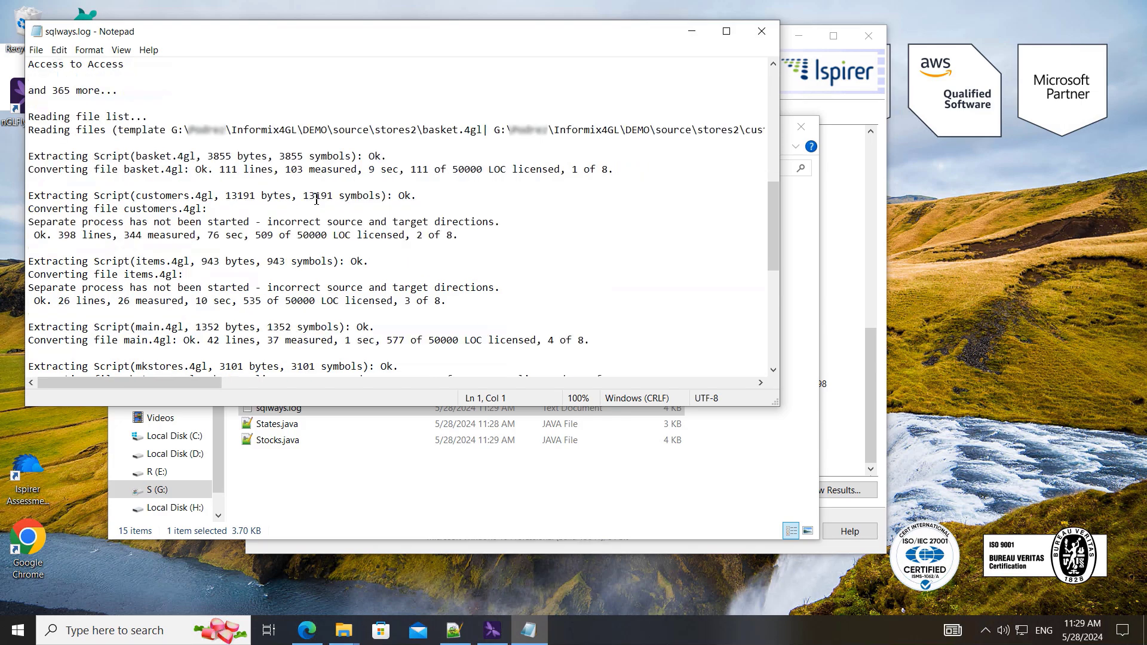
{"action": "scroll", "coordinate": [317, 199], "scroll_direction": "down", "scroll_amount": 2}
{"action": "scroll", "coordinate": [317, 199], "scroll_direction": "down", "scroll_amount": 6}
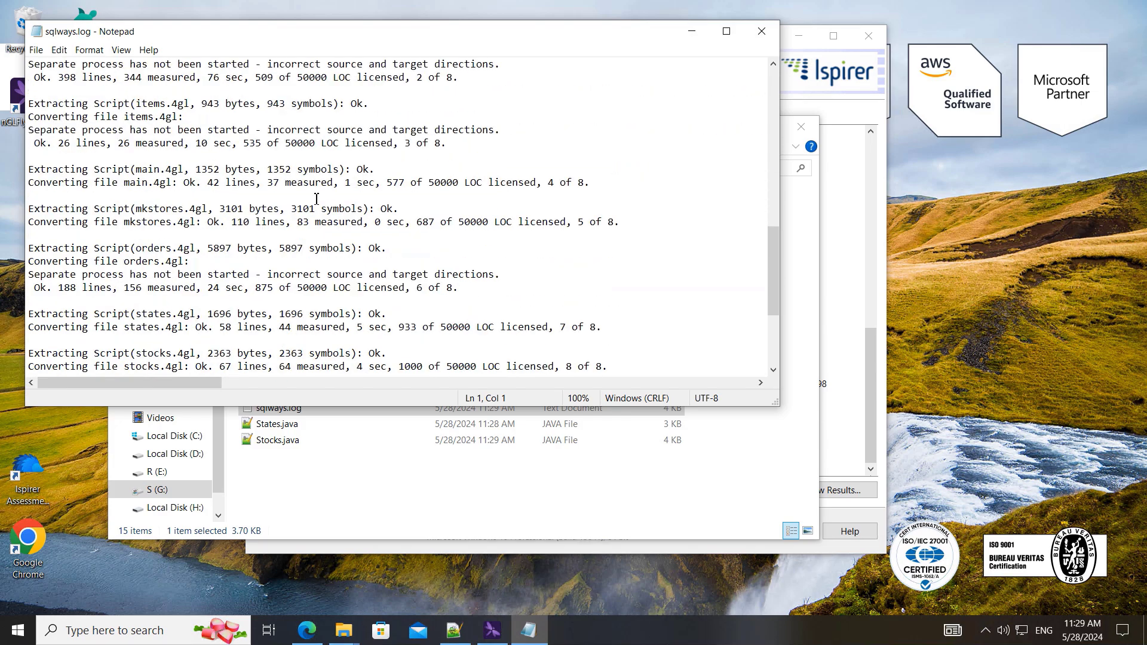
{"action": "left_click", "coordinate": [762, 31]}
{"action": "left_click", "coordinate": [729, 127]}
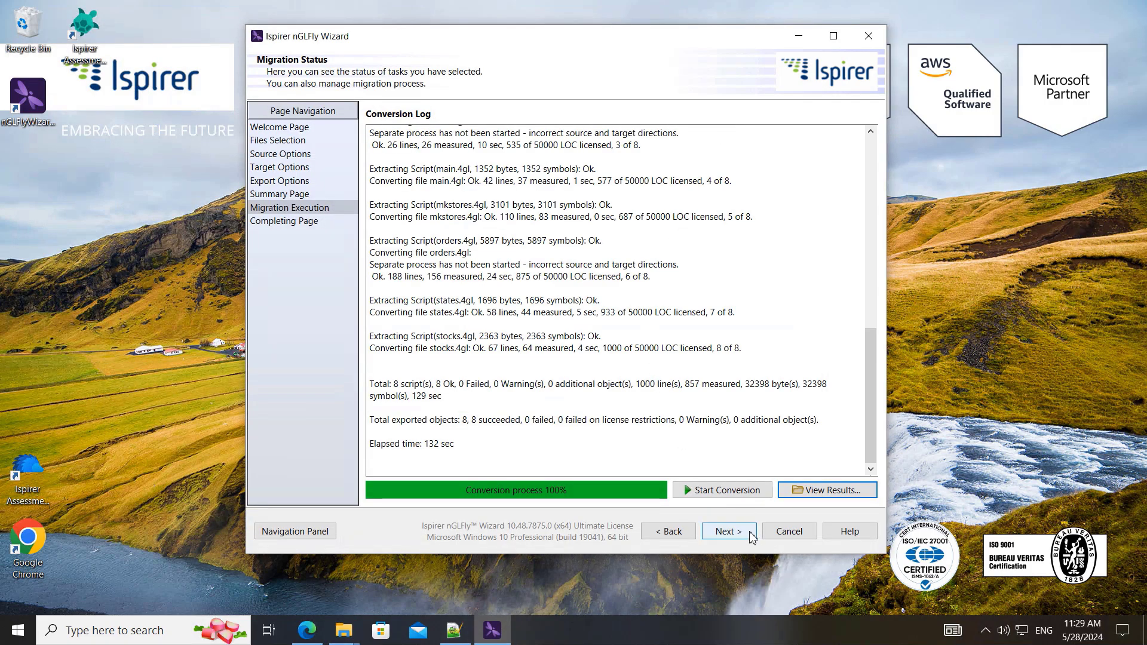
Proceed to the wizard's completing page and open the full conversion report to review its conversion rate, metrics and objects information
{"action": "left_click", "coordinate": [729, 532]}
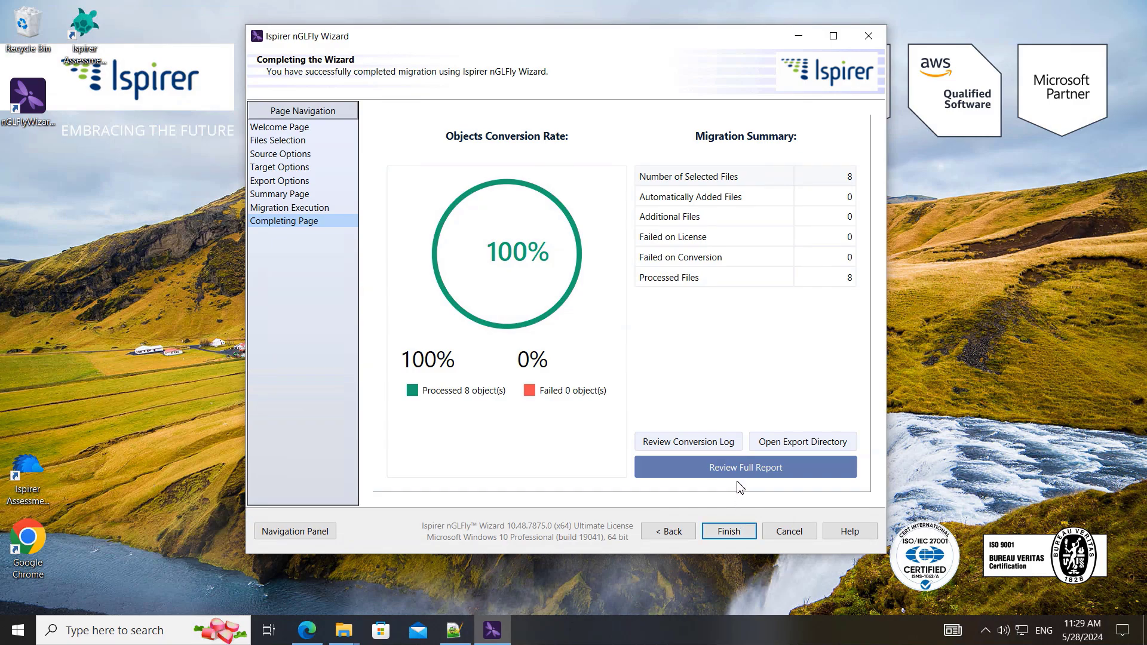
{"action": "left_click", "coordinate": [739, 479]}
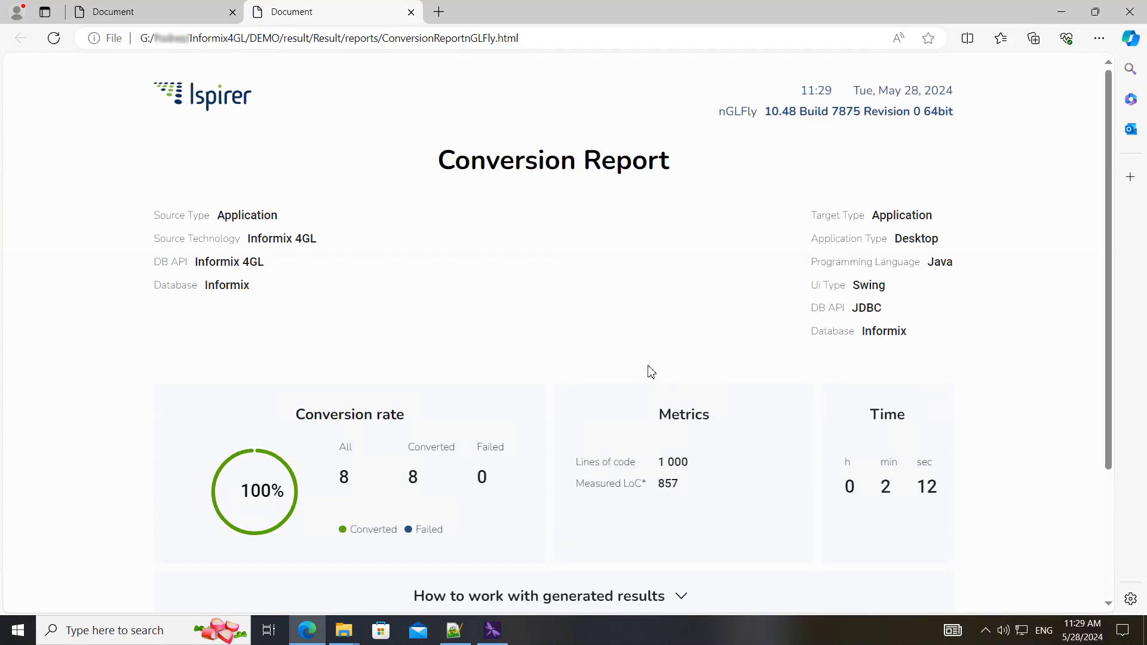
{"action": "scroll", "coordinate": [652, 370], "scroll_direction": "down", "scroll_amount": 3}
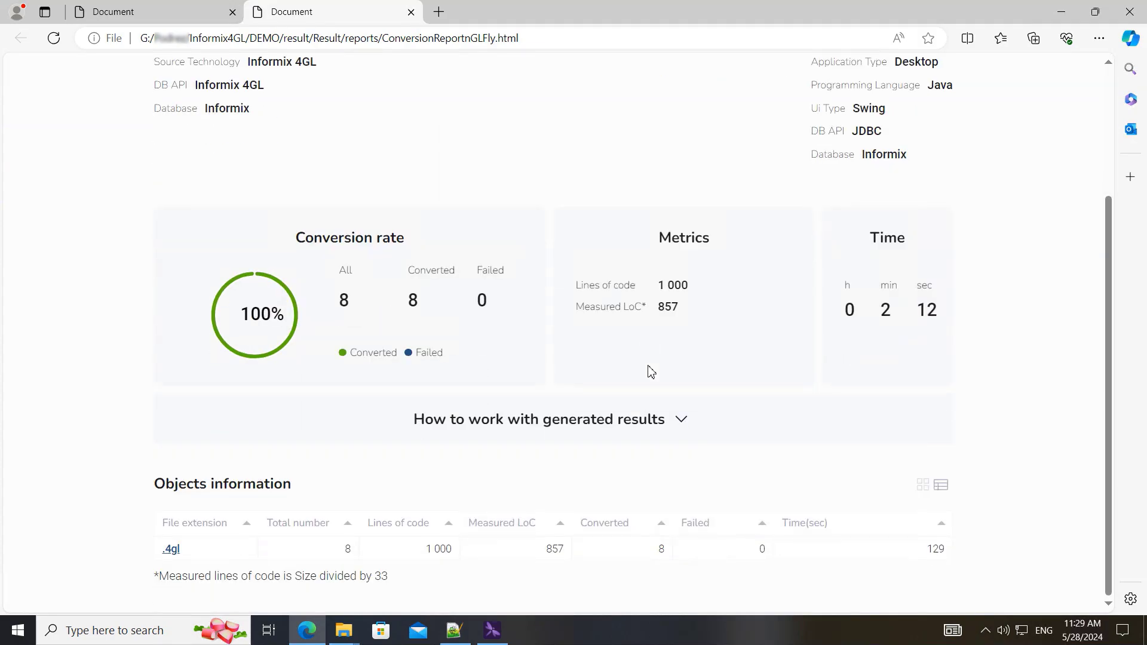
{"action": "scroll", "coordinate": [652, 370], "scroll_direction": "up", "scroll_amount": 3}
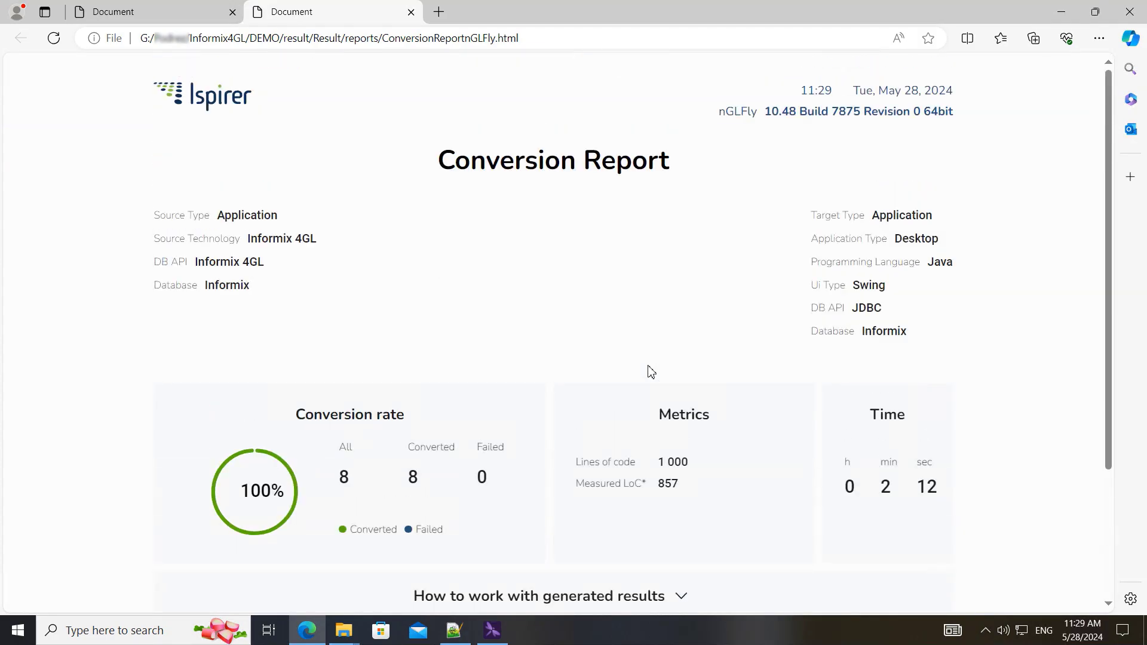
Close the conversion report and finish the migration wizard
{"action": "left_click", "coordinate": [1129, 12]}
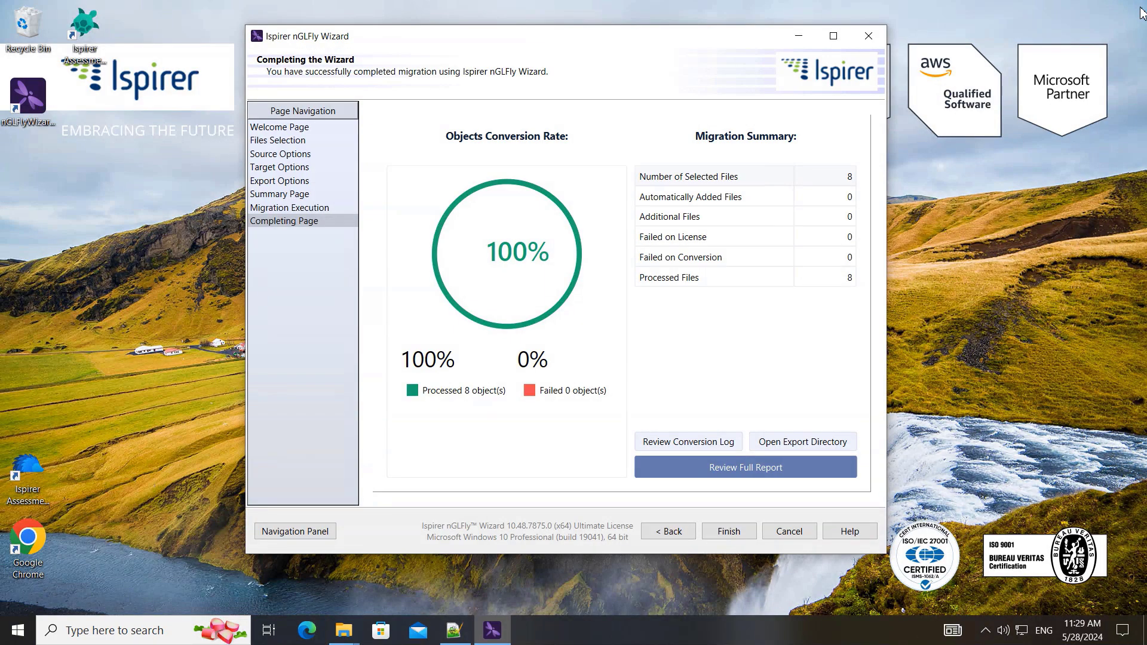
{"action": "left_click", "coordinate": [730, 532]}
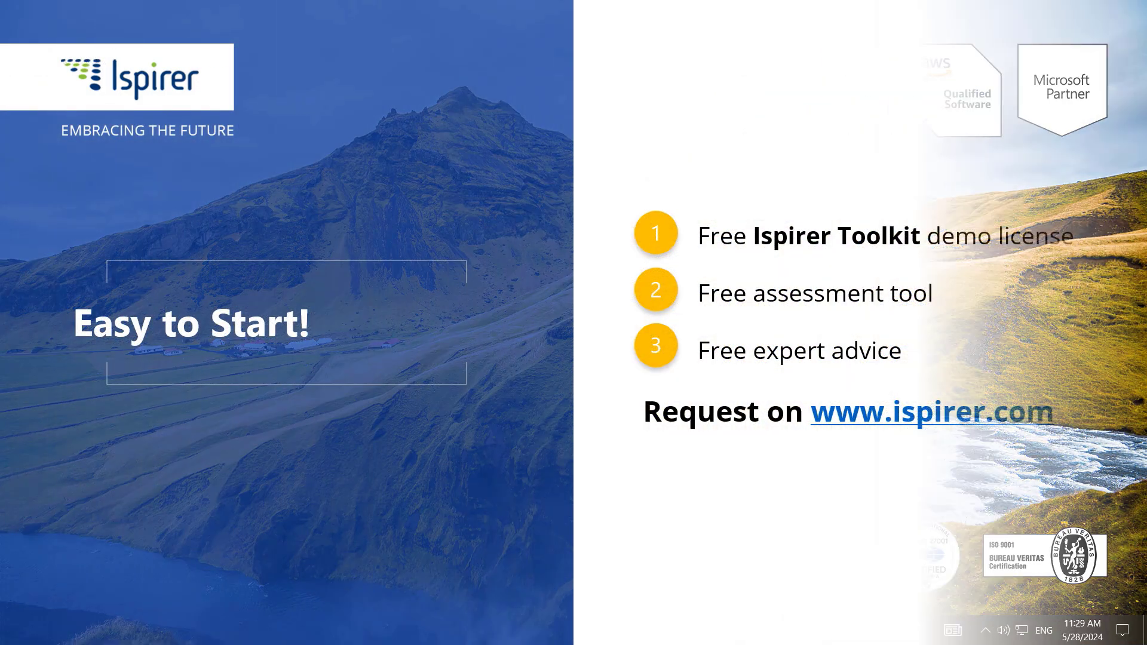